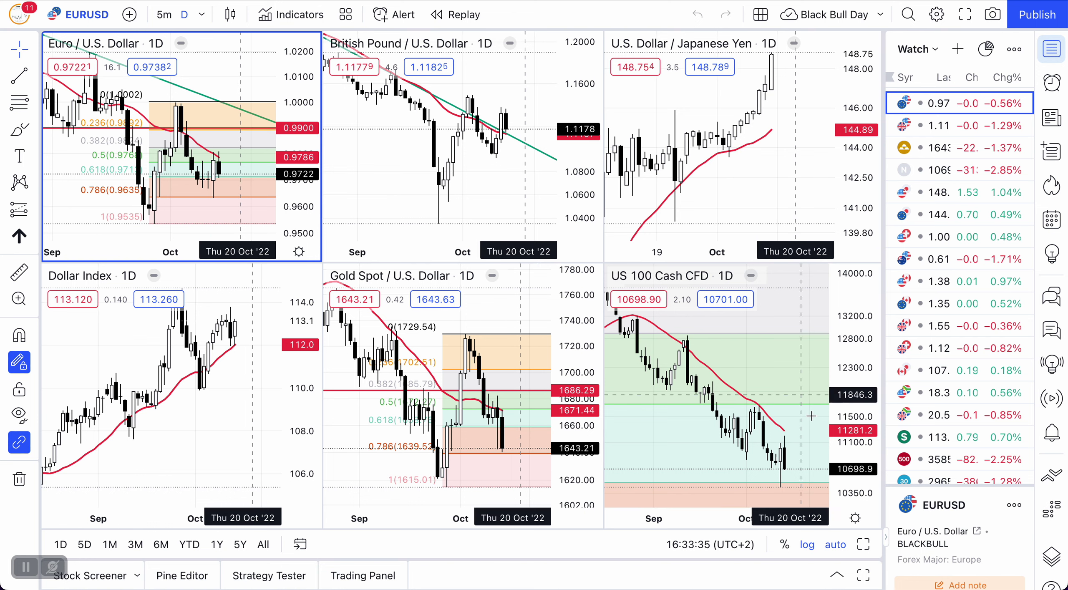
- Maximize the Euro / U.S. Dollar chart so it fills the whole layout
click(862, 545)
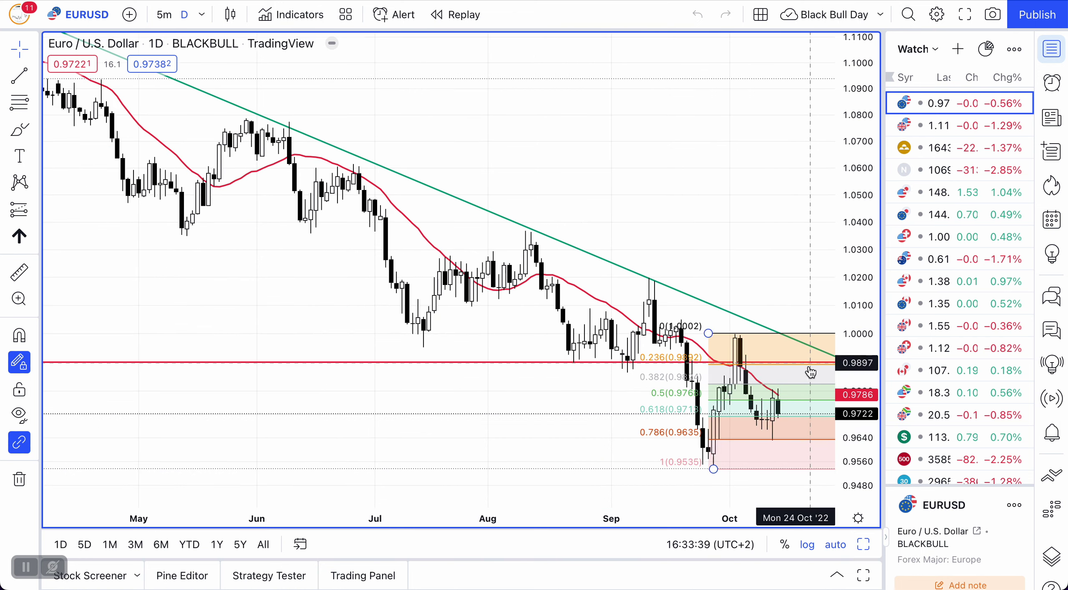
- Restore the six-chart grid and maximize the US 100 Cash CFD chart
click(862, 545)
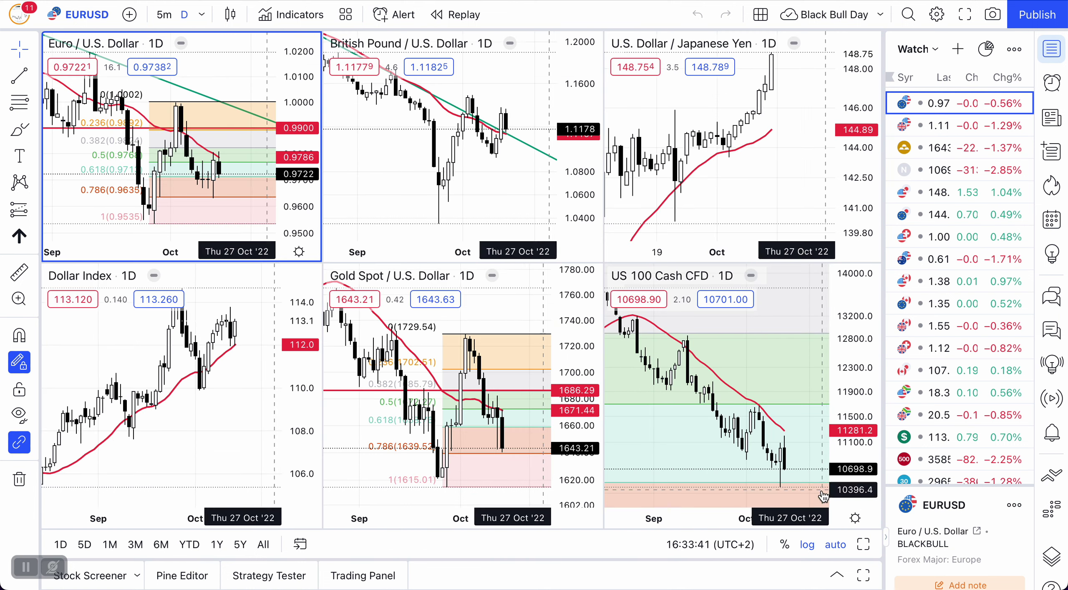
click(822, 461)
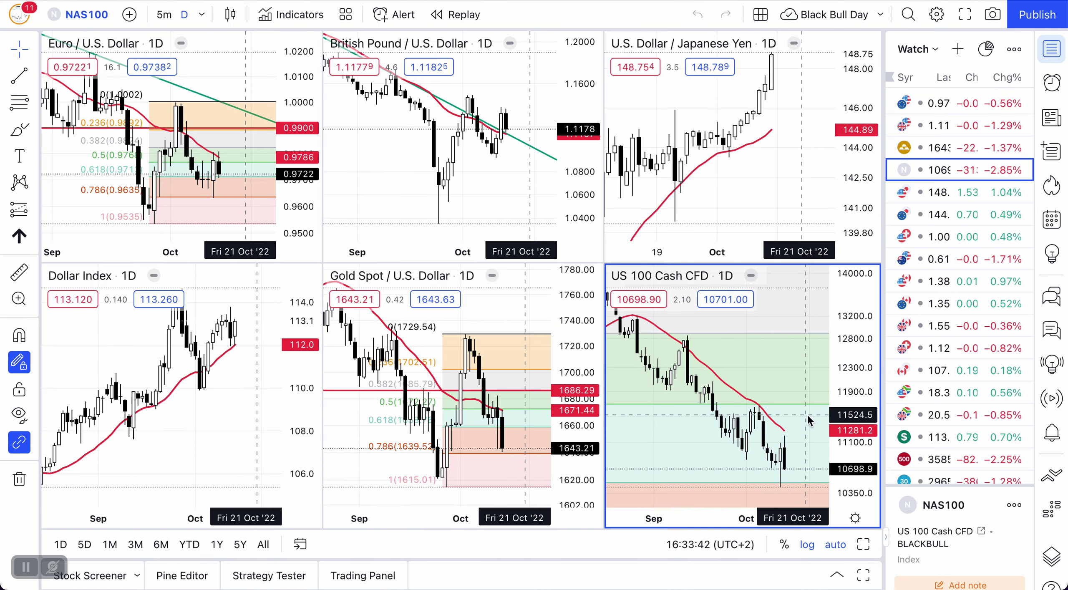
click(862, 545)
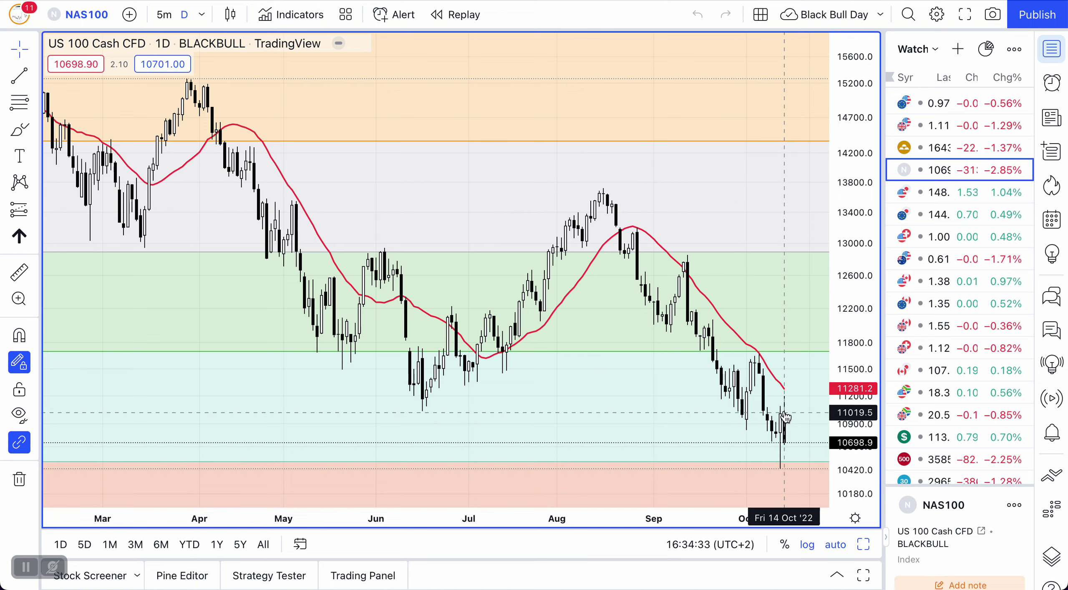
- Zoom the US 100 chart's time axis into its recent months
scroll(695, 407, up, 3)
scroll(695, 405, up, 3)
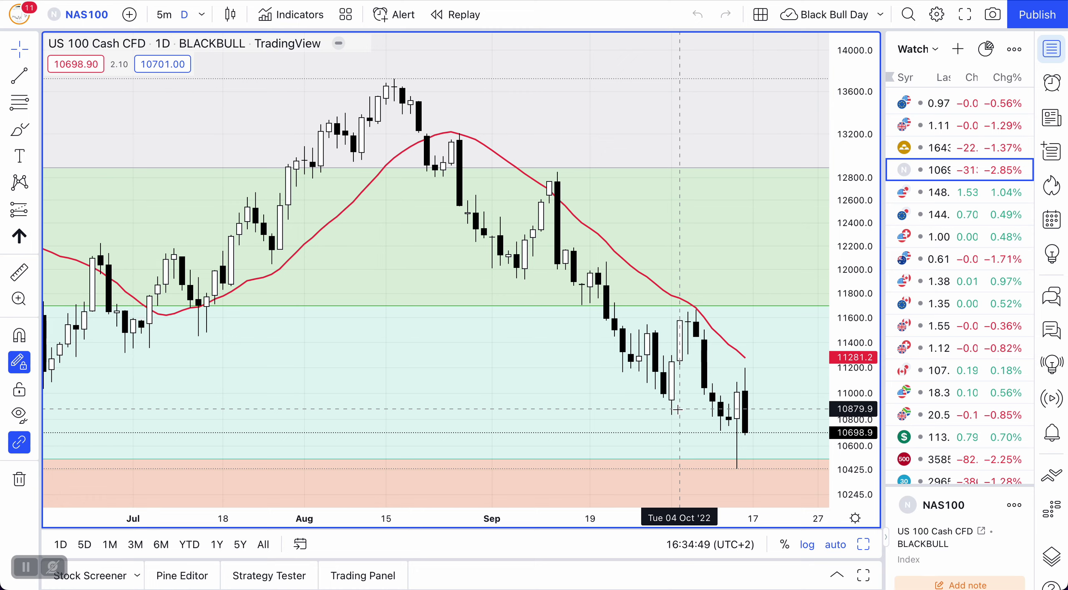
scroll(678, 410, down, 5)
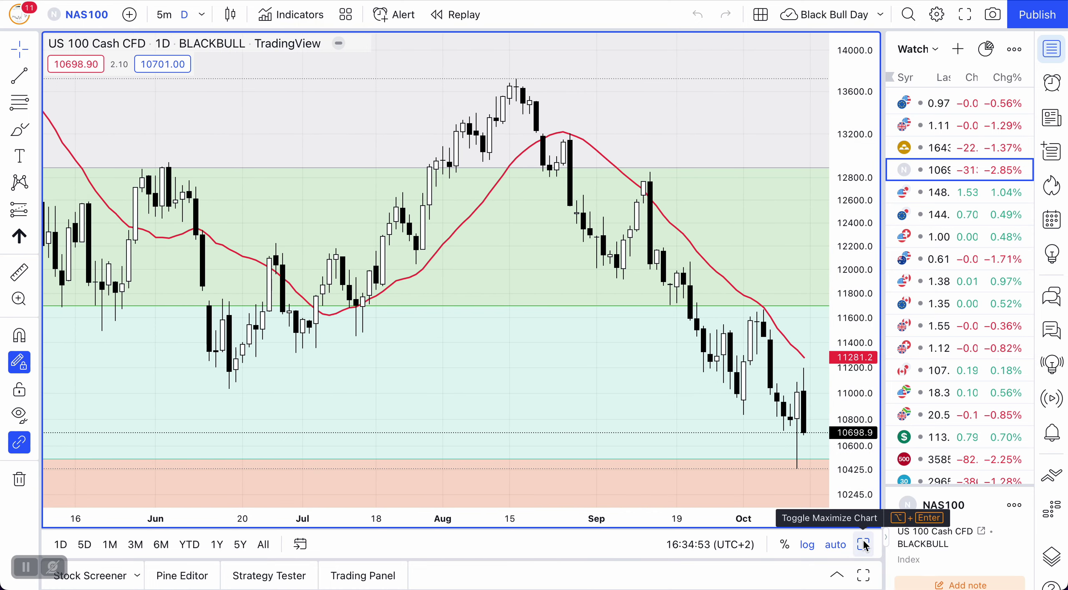
- Restore the six-chart grid, pan the US100 pane, and focus the Gold Spot chart
click(864, 545)
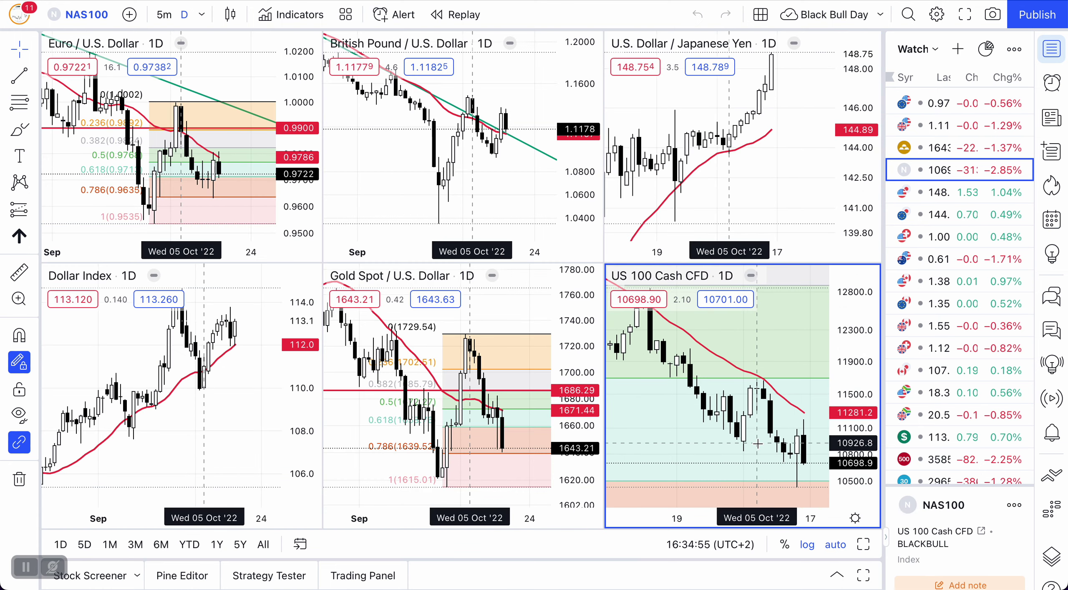
scroll(663, 437, left, 5)
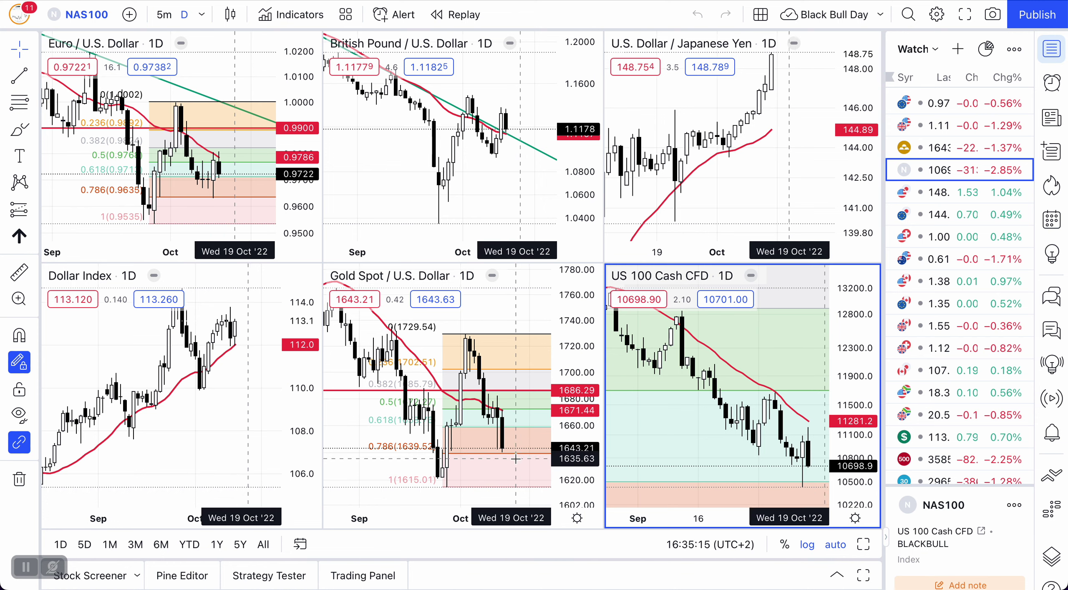
click(516, 336)
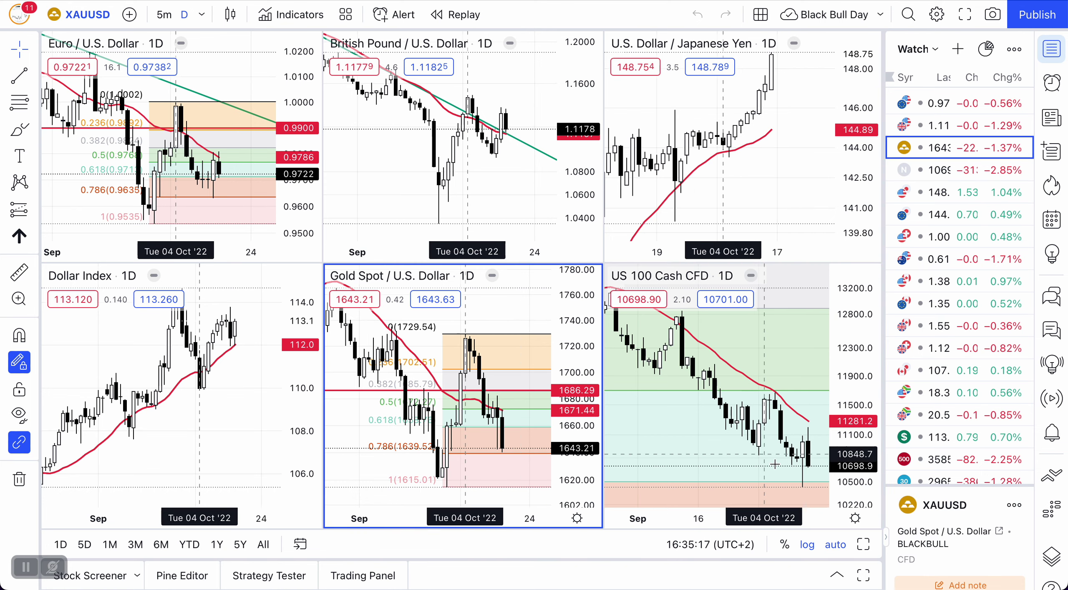
- Maximize Gold, zoom in, select and deselect its Fibonacci retracement, then restore the grid
click(864, 545)
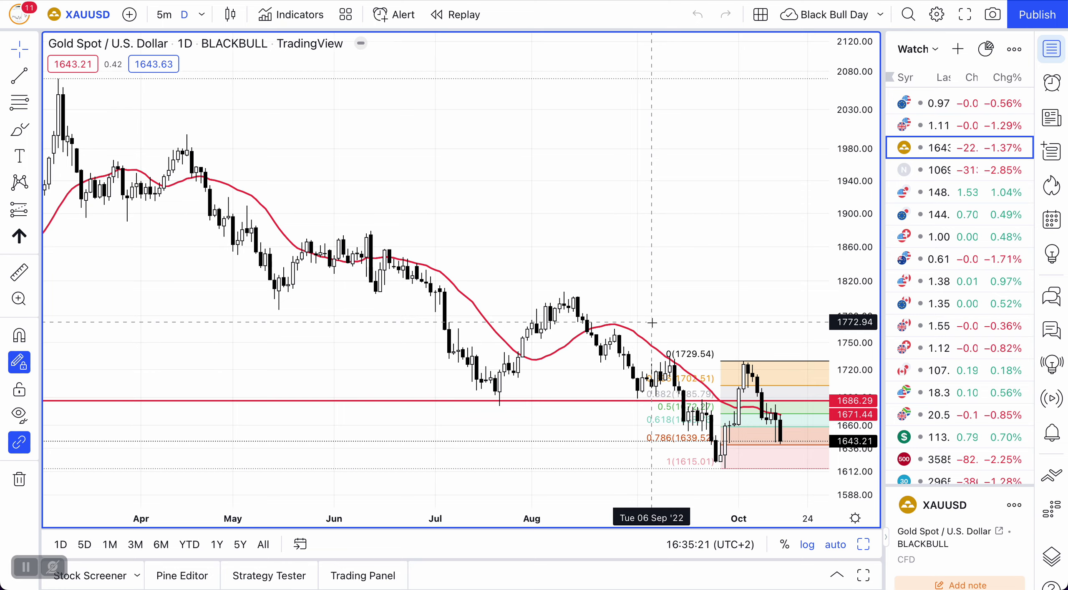
scroll(653, 323, up, 8)
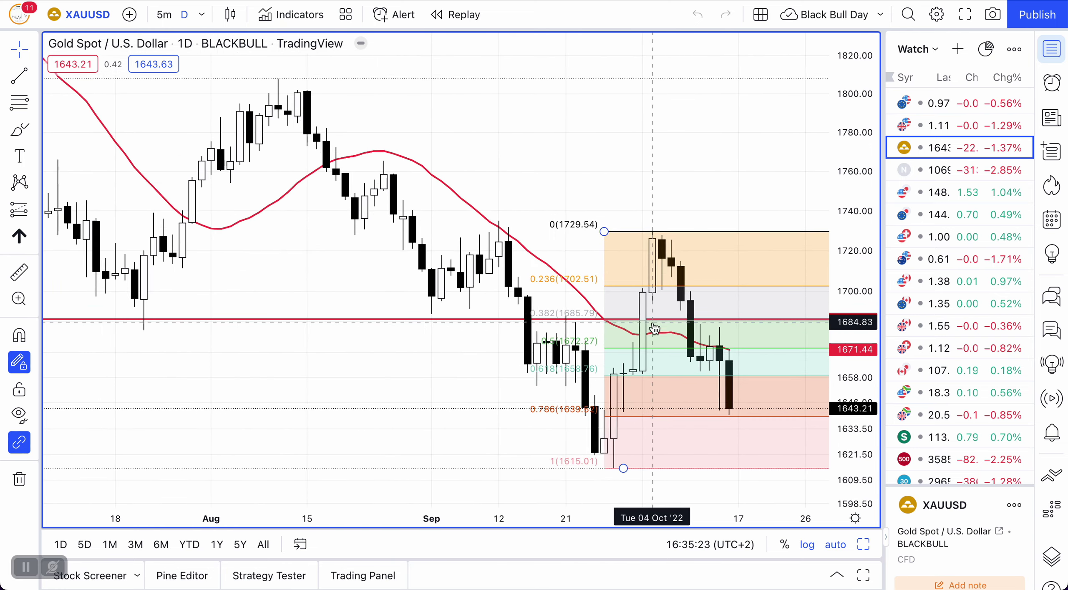
scroll(654, 329, up, 2)
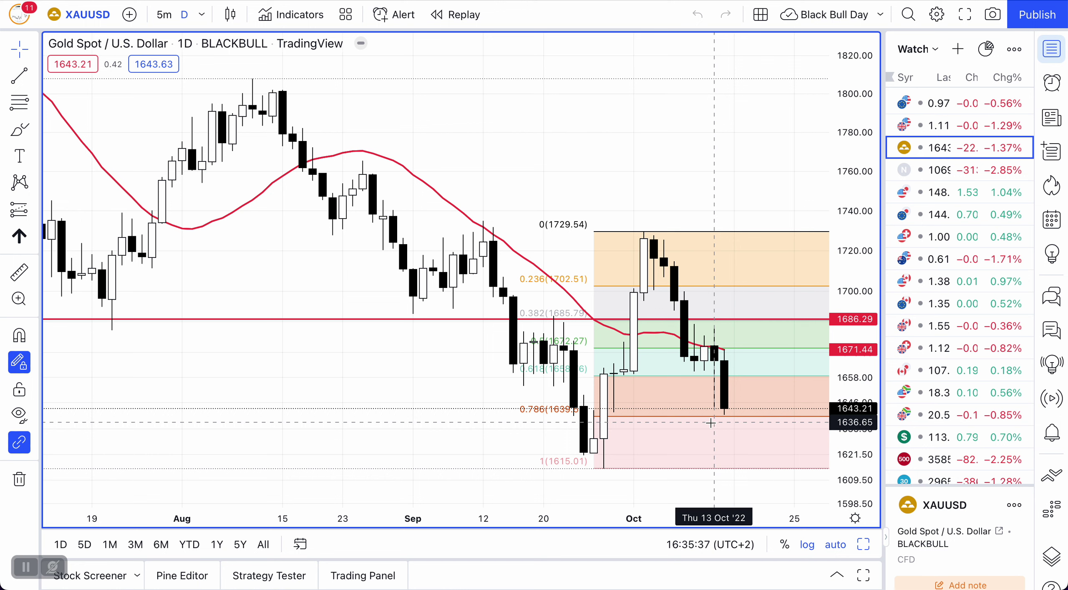
click(713, 421)
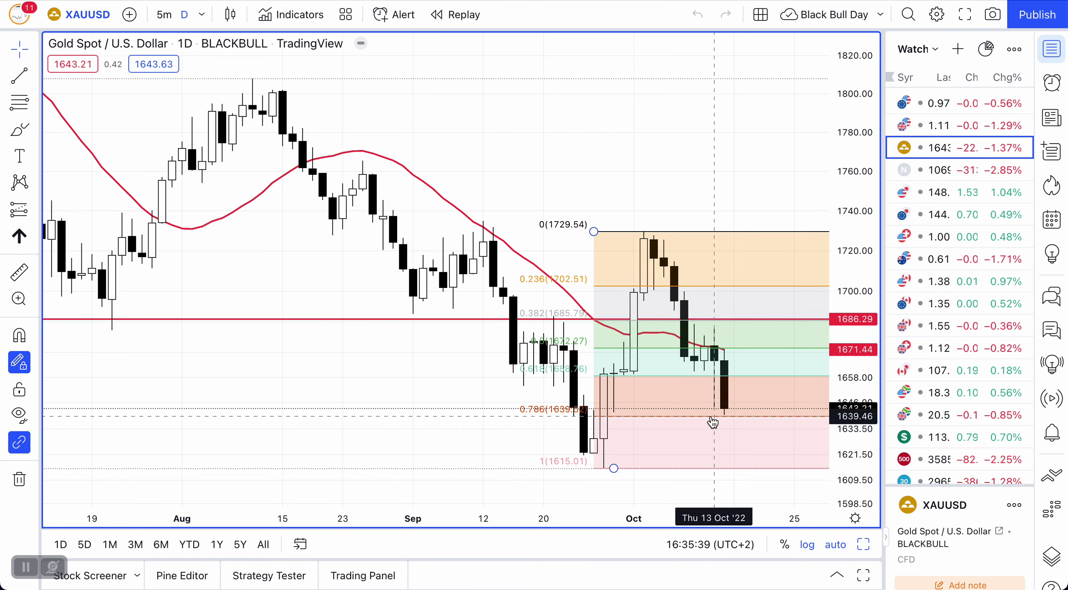
click(715, 425)
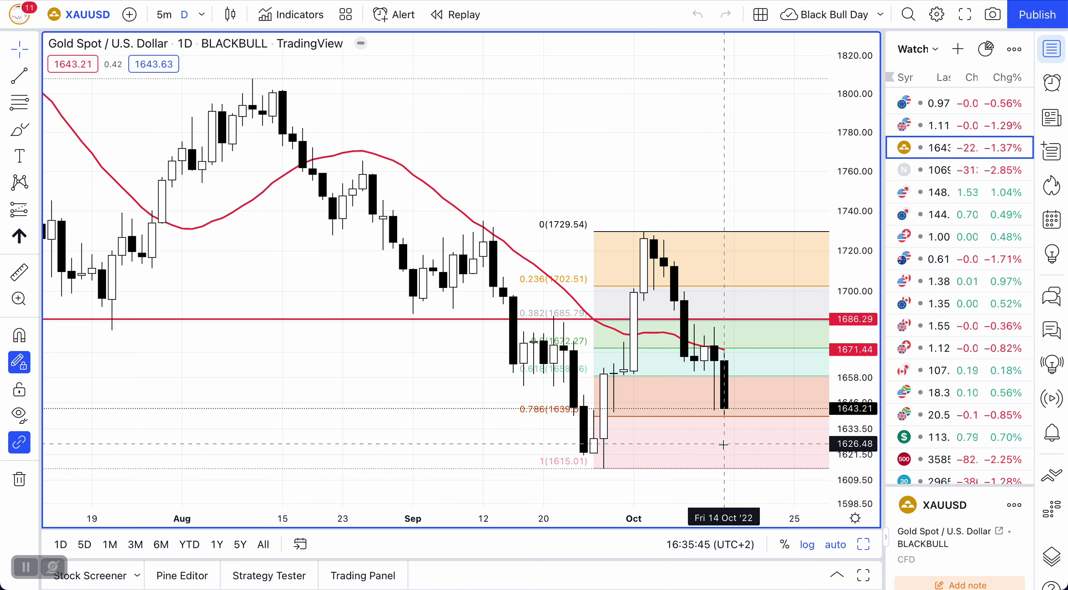
click(863, 544)
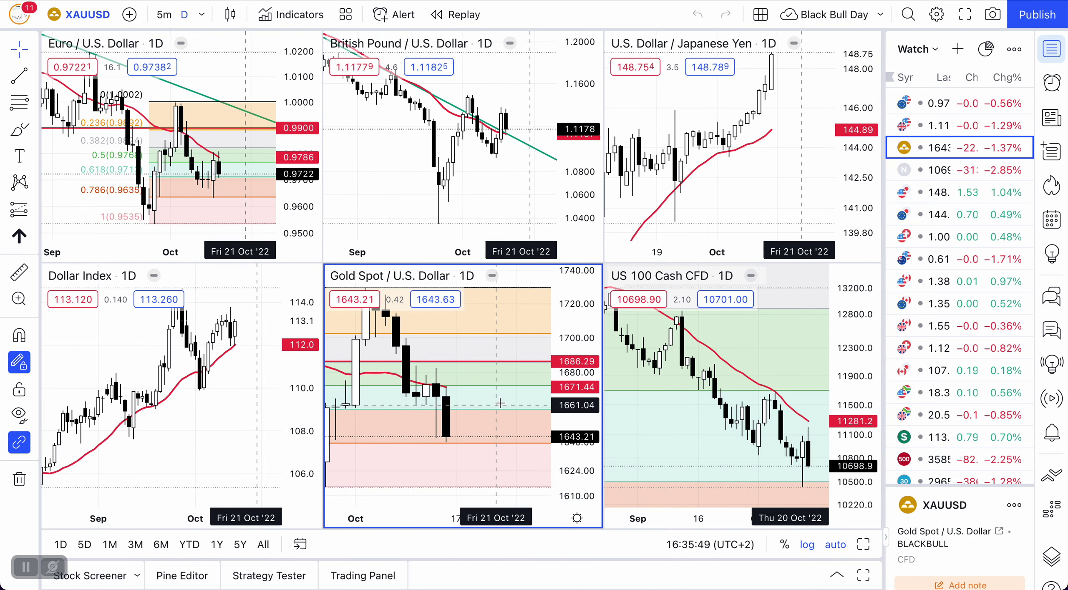
- Pan the Gold pane back to earlier candles, then focus the GBPUSD chart
scroll(486, 347, left, 3)
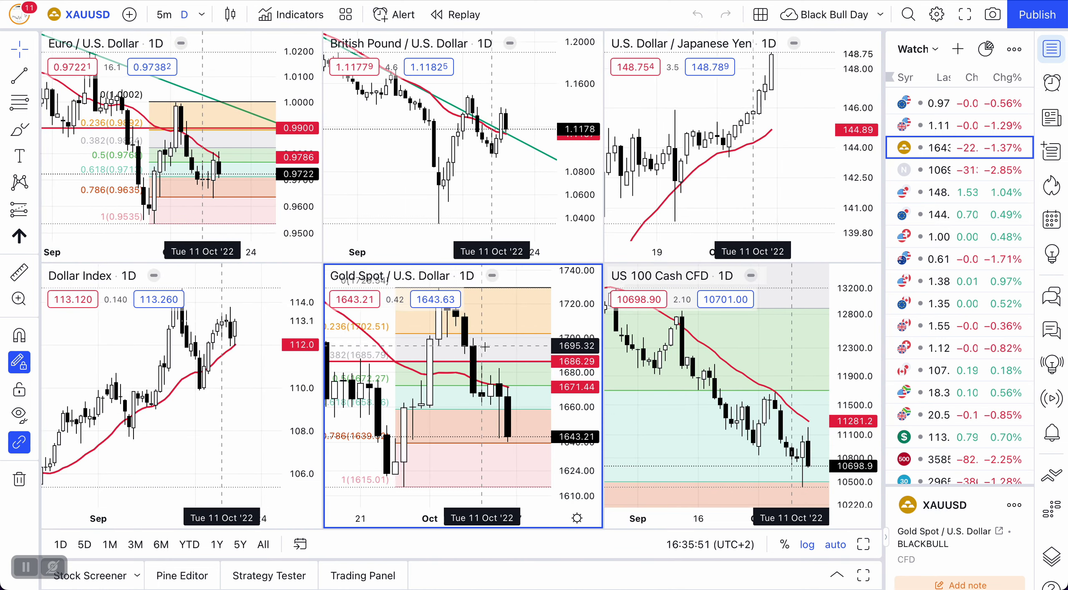
scroll(486, 347, left, 4)
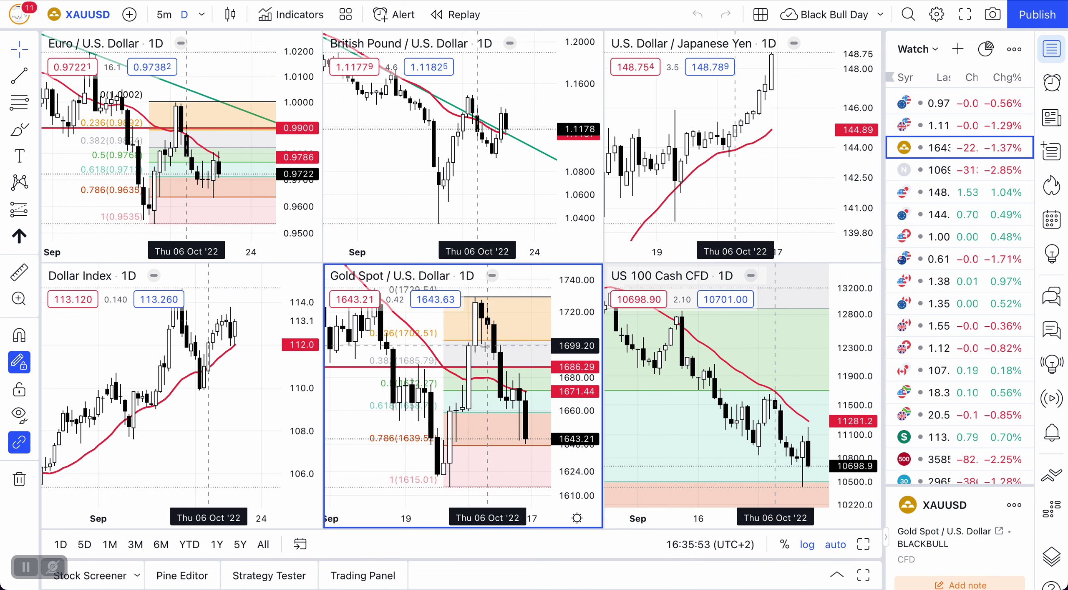
scroll(485, 347, left, 3)
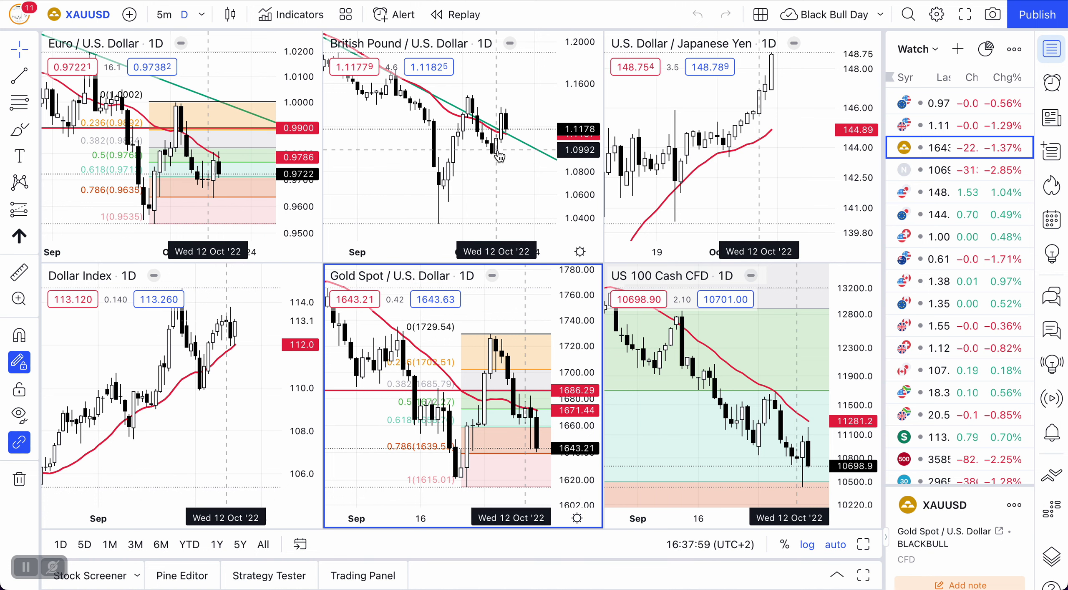
click(500, 169)
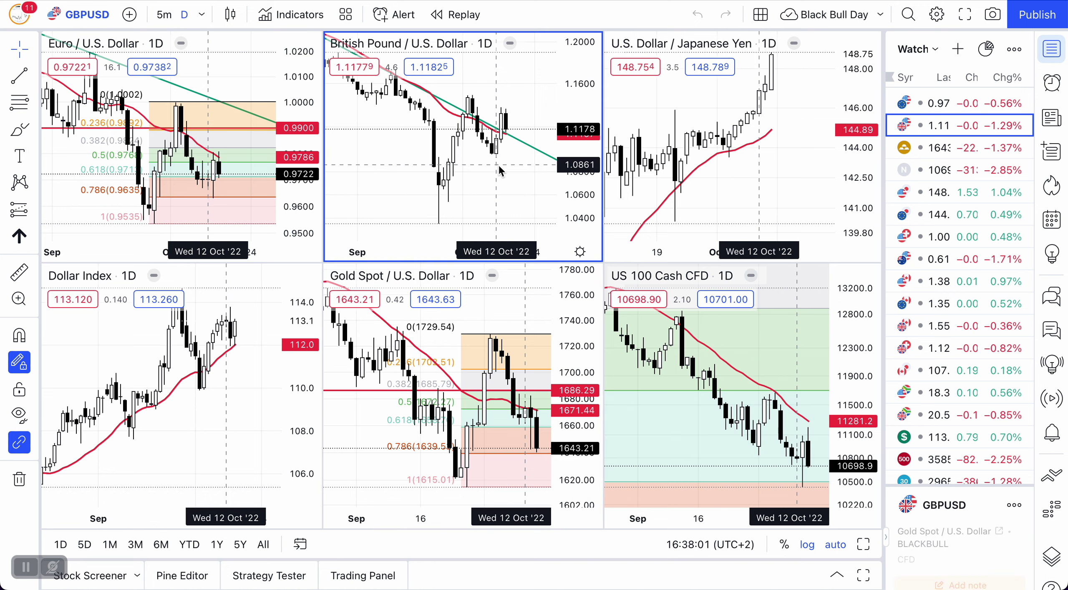
- Maximize GBPUSD, select and deselect its green trend line, and zoom into June–October
click(863, 546)
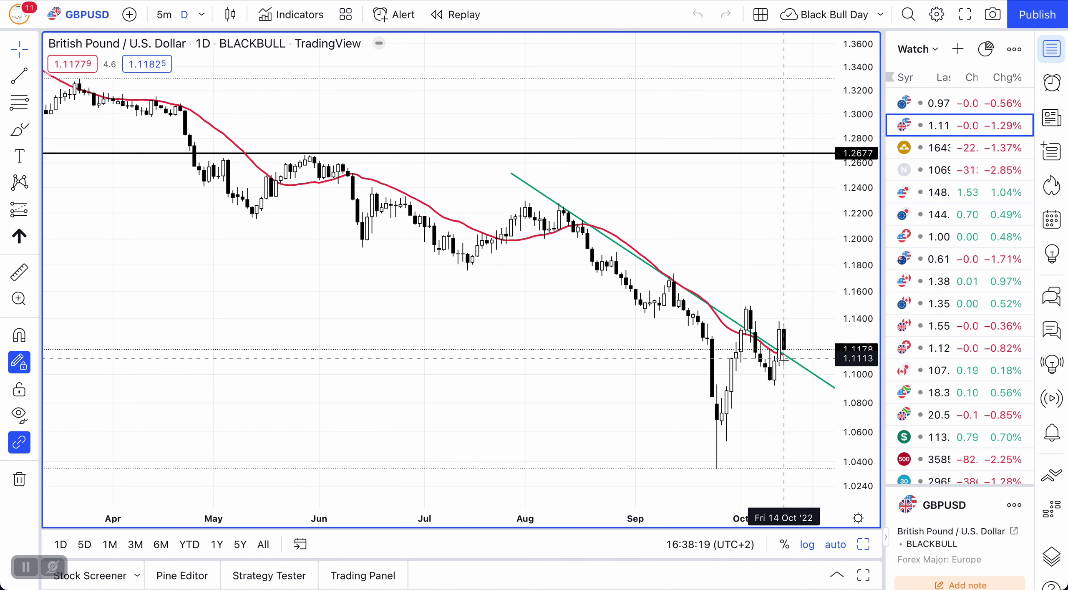
click(792, 363)
click(790, 368)
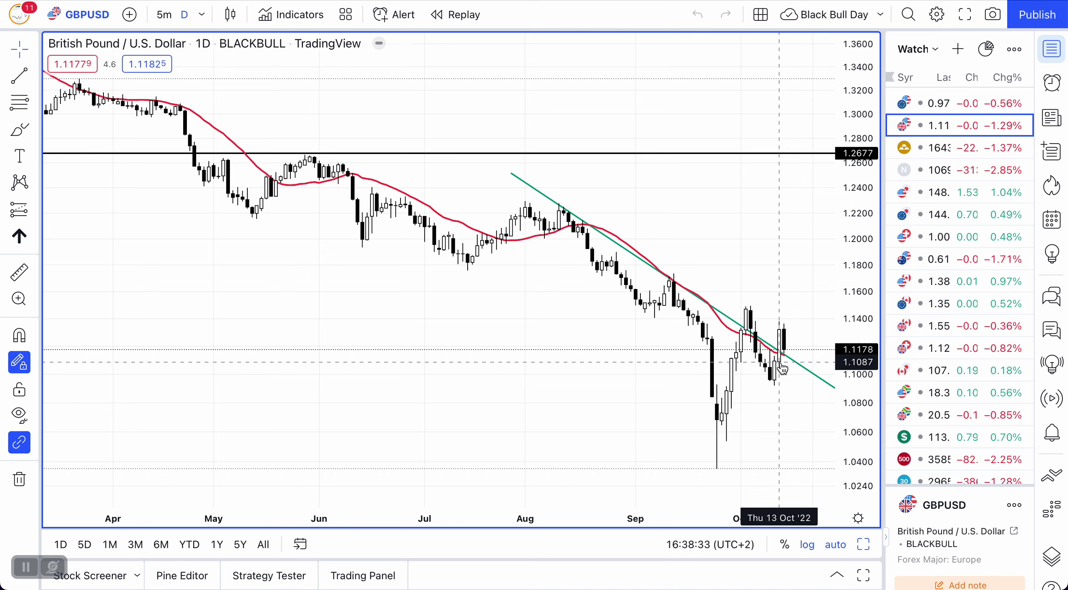
scroll(629, 331, up, 1)
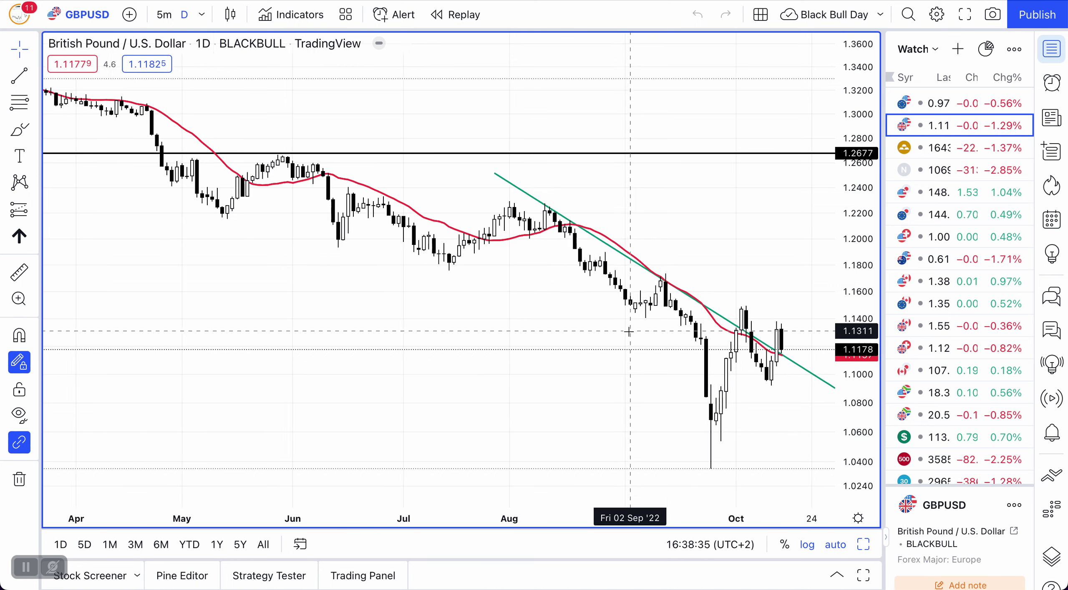
scroll(629, 331, up, 5)
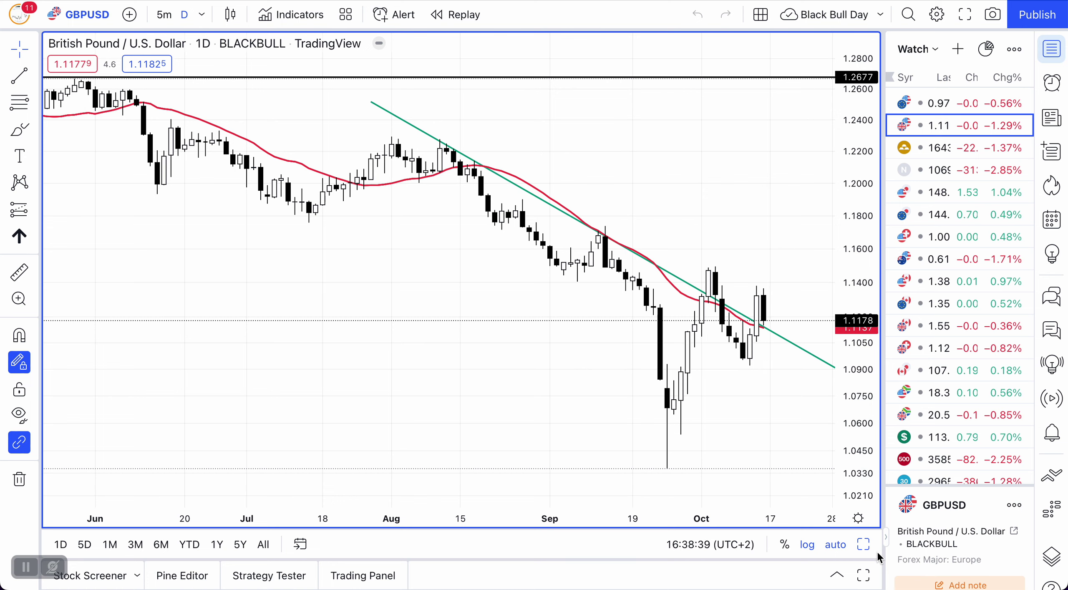
- Restore the grid, zoom out the GBPUSD pane, and focus the Dollar Index (DX.F) chart
click(865, 550)
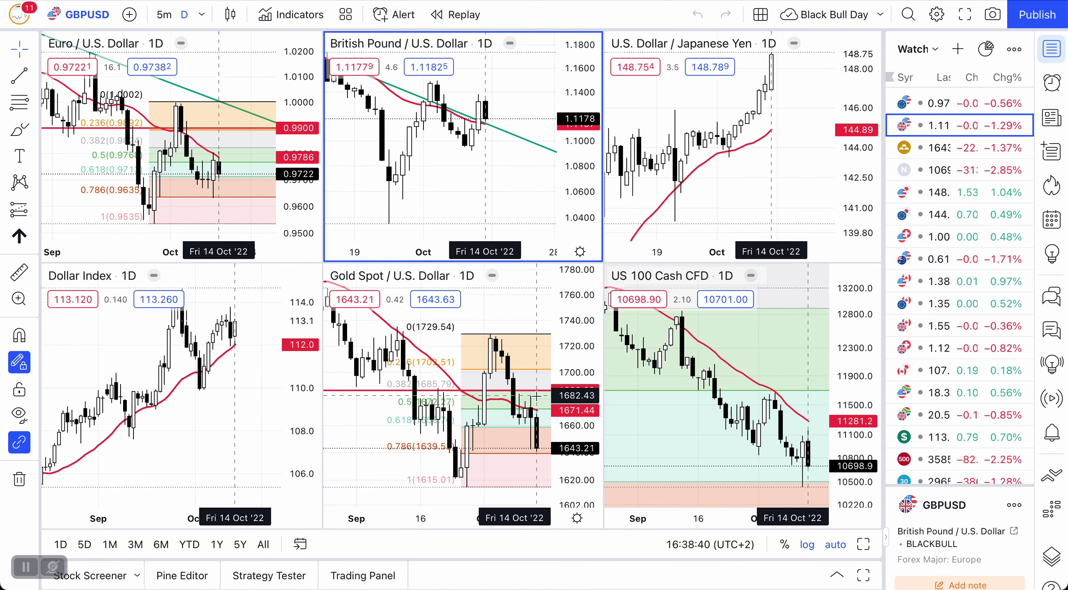
scroll(497, 201, down, 4)
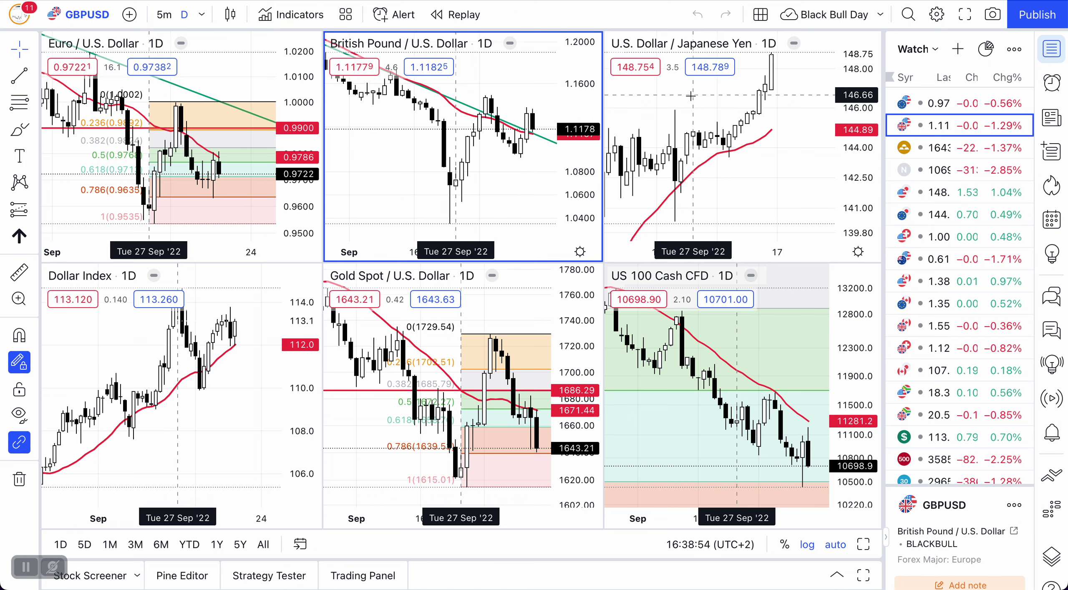
scroll(486, 171, down, 2)
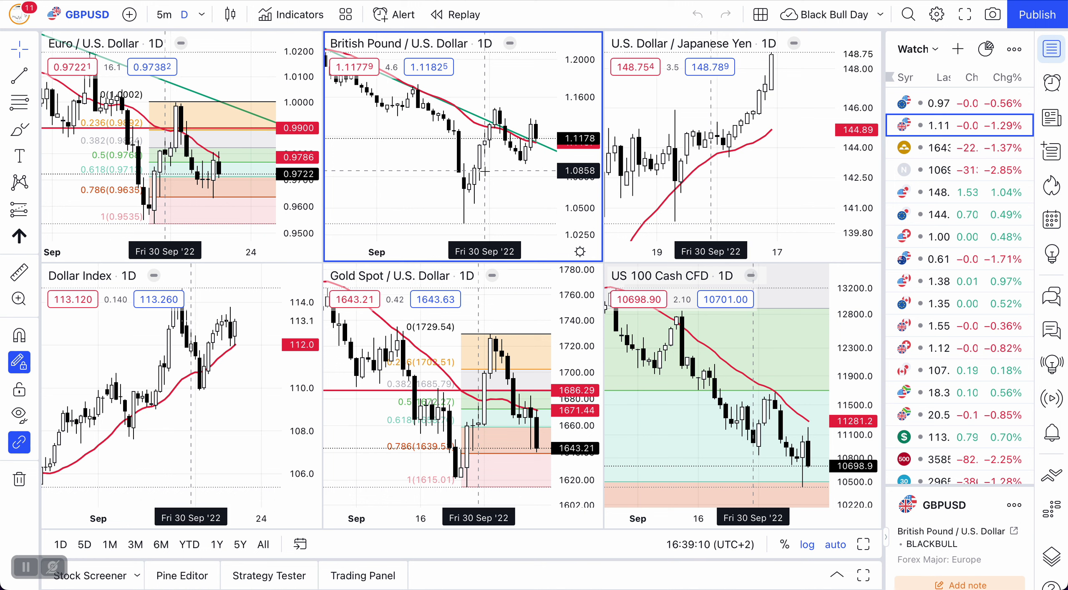
click(227, 285)
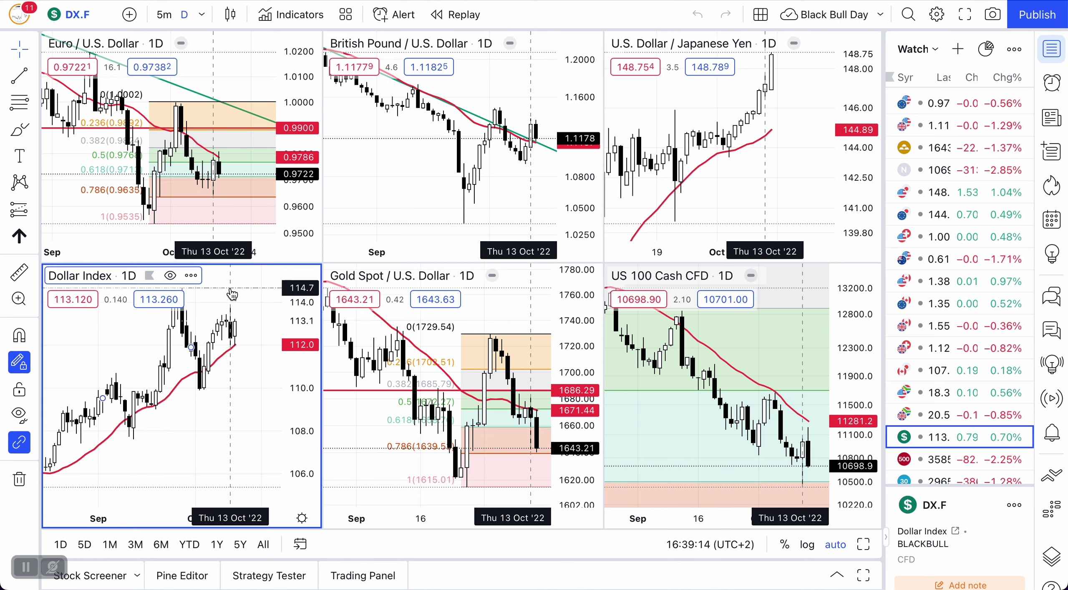
- Maximize the DX.F chart and zoom its time axis to roughly mid-June through October
click(864, 544)
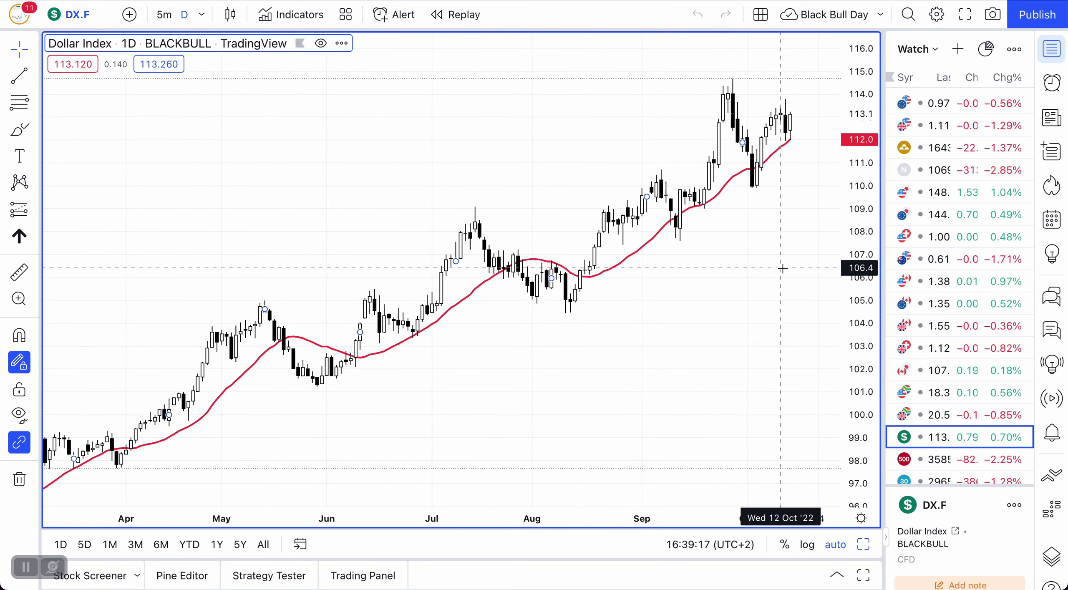
scroll(783, 268, up, 5)
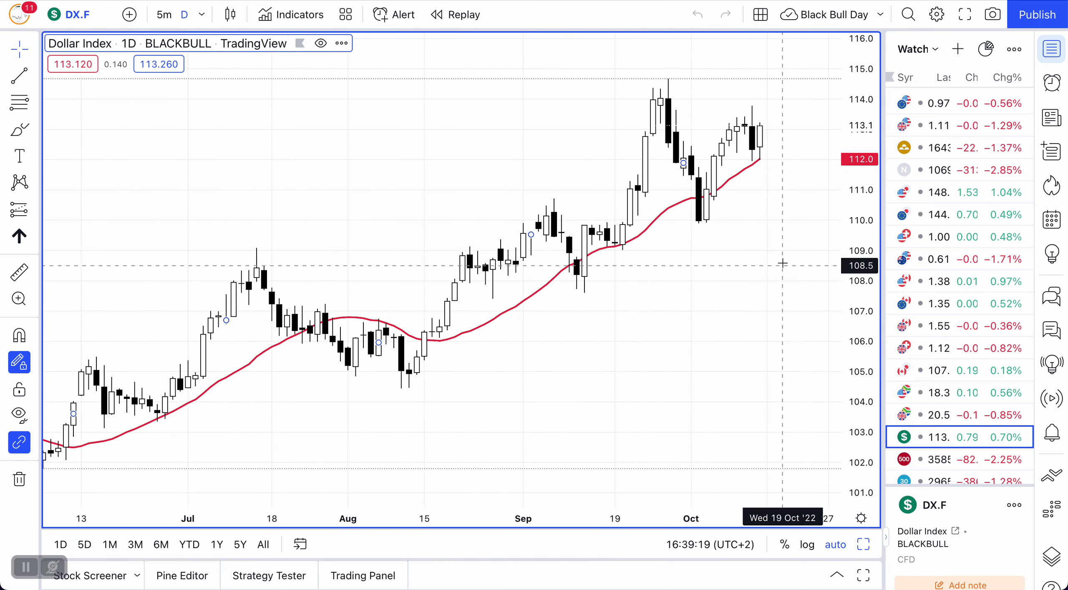